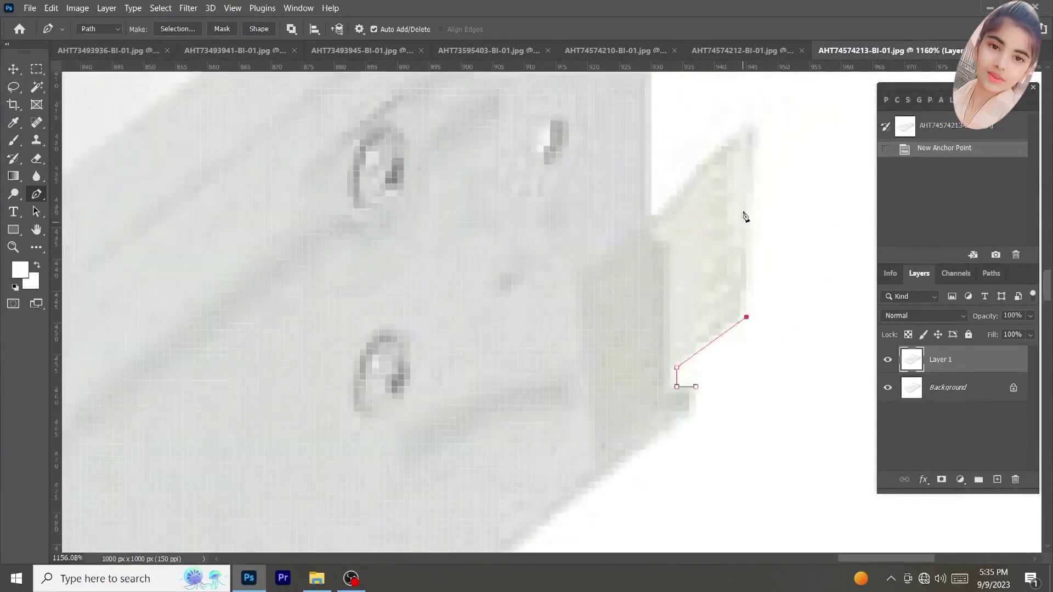
scroll(745, 217, up, 3)
Trace the right corner fitting's slanted edge, vertical edge, top notch and diagonal edge.
click(758, 202)
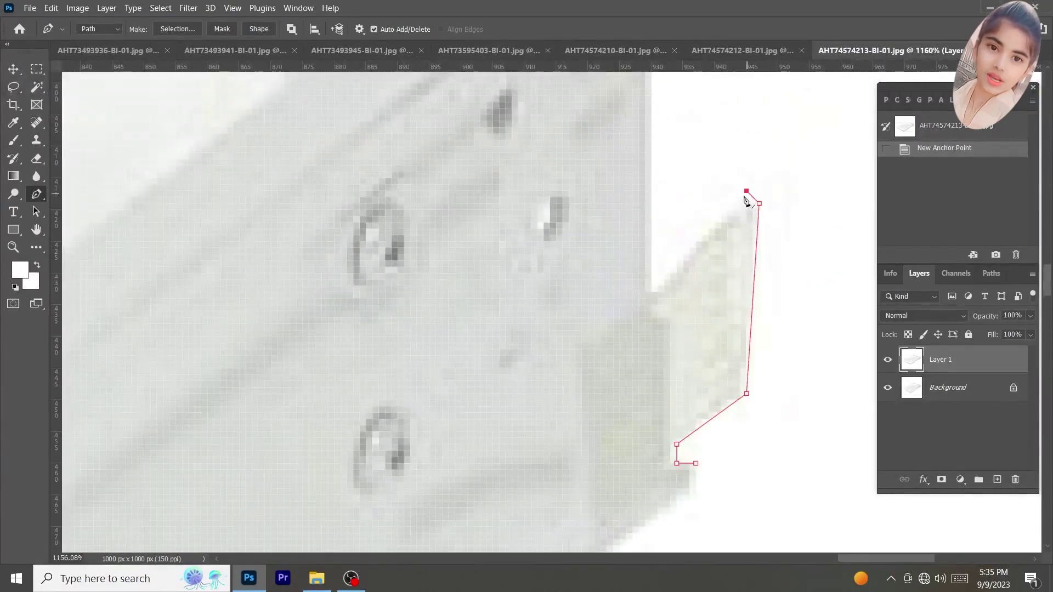
click(657, 285)
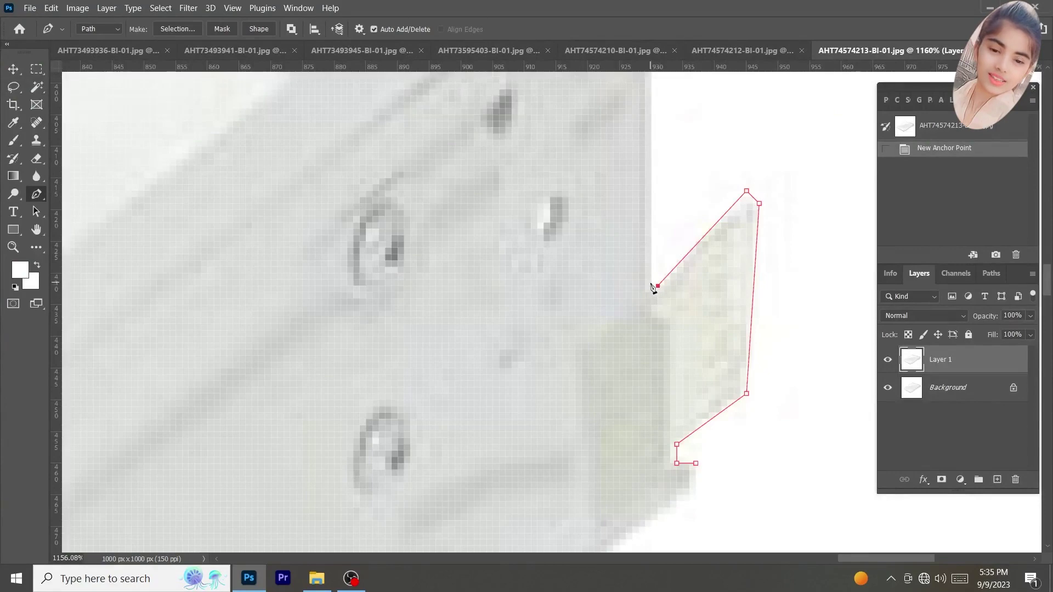
scroll(651, 277, down, 2)
scroll(650, 210, up, 3)
scroll(650, 234, up, 2)
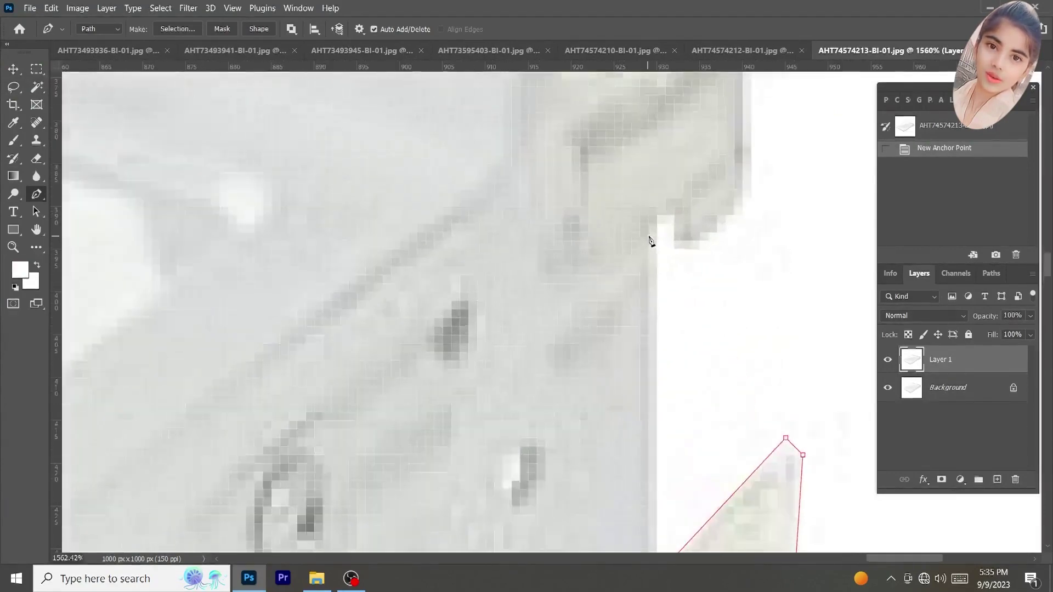
click(657, 223)
click(673, 216)
click(673, 248)
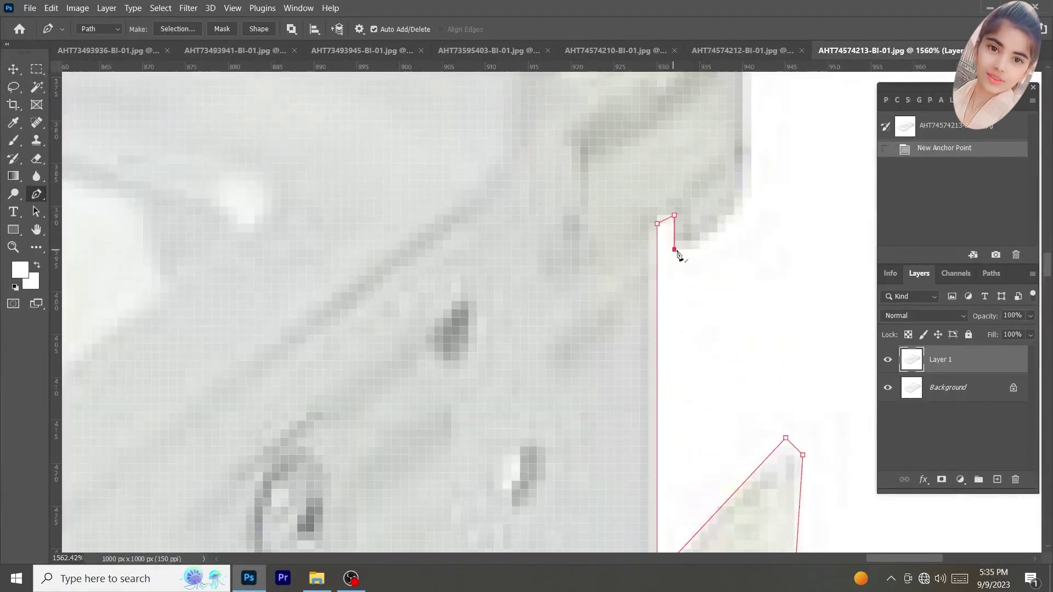
click(751, 189)
scroll(752, 193, down, 5)
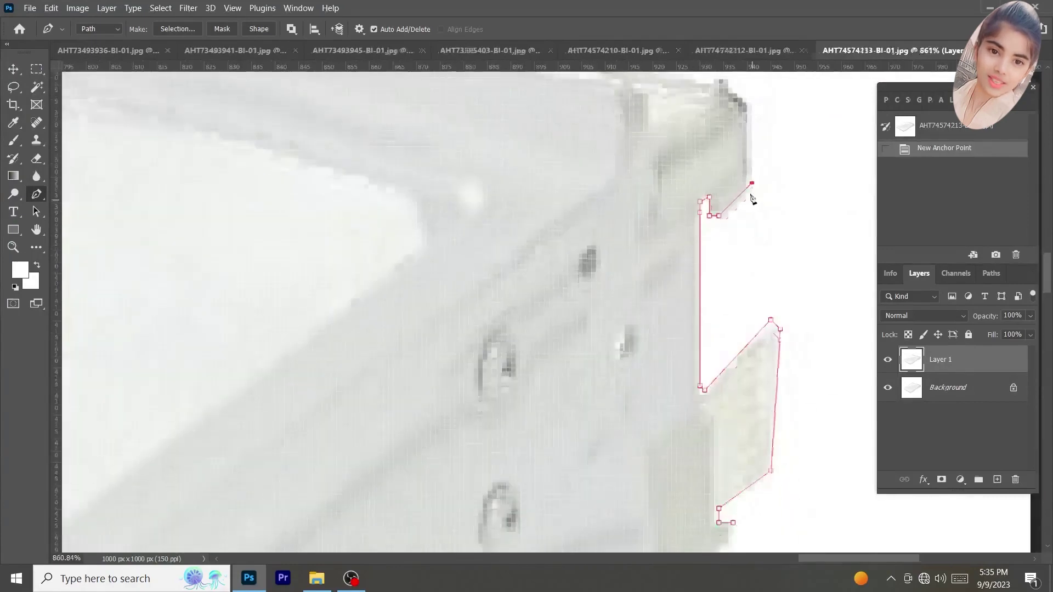
scroll(751, 198, up, 2)
scroll(743, 206, up, 1)
click(759, 193)
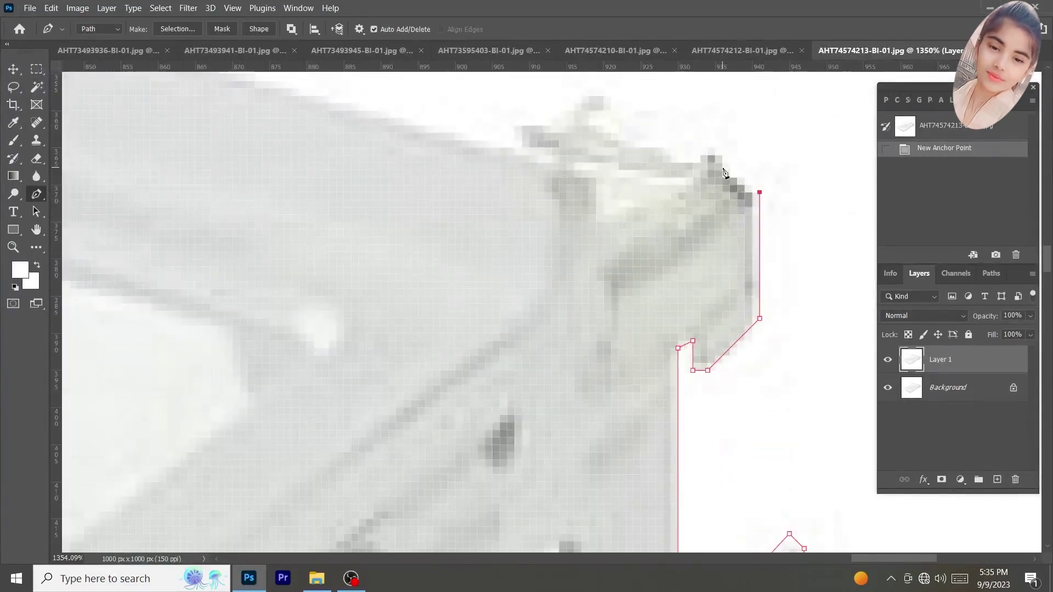
Curve the path around the tray's rounded upper corner and the small bump near it.
click(722, 171)
drag(693, 155, 673, 174)
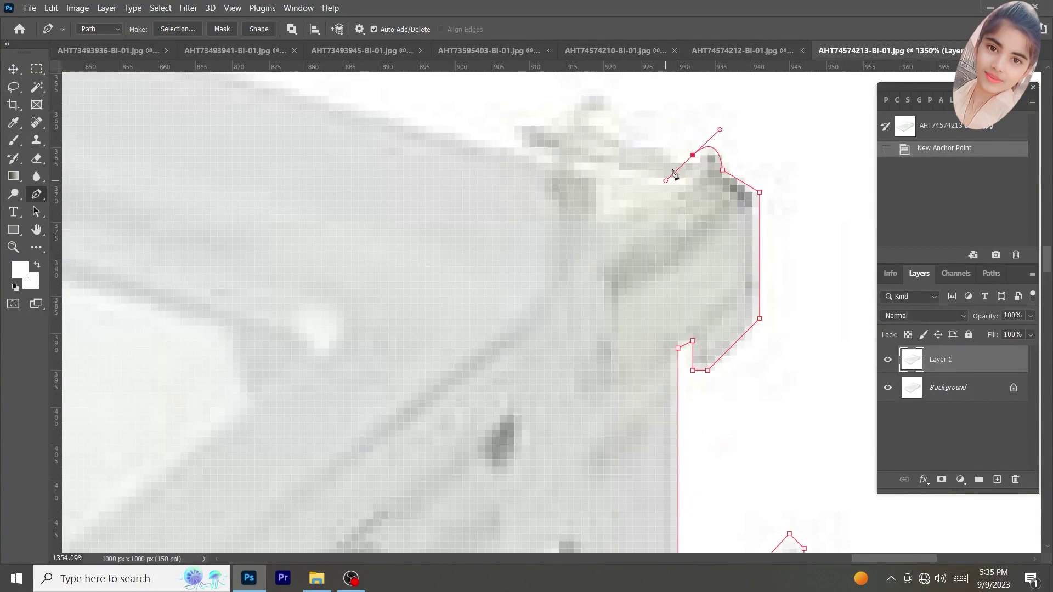
alt+click(692, 155)
scroll(694, 261, down, 2)
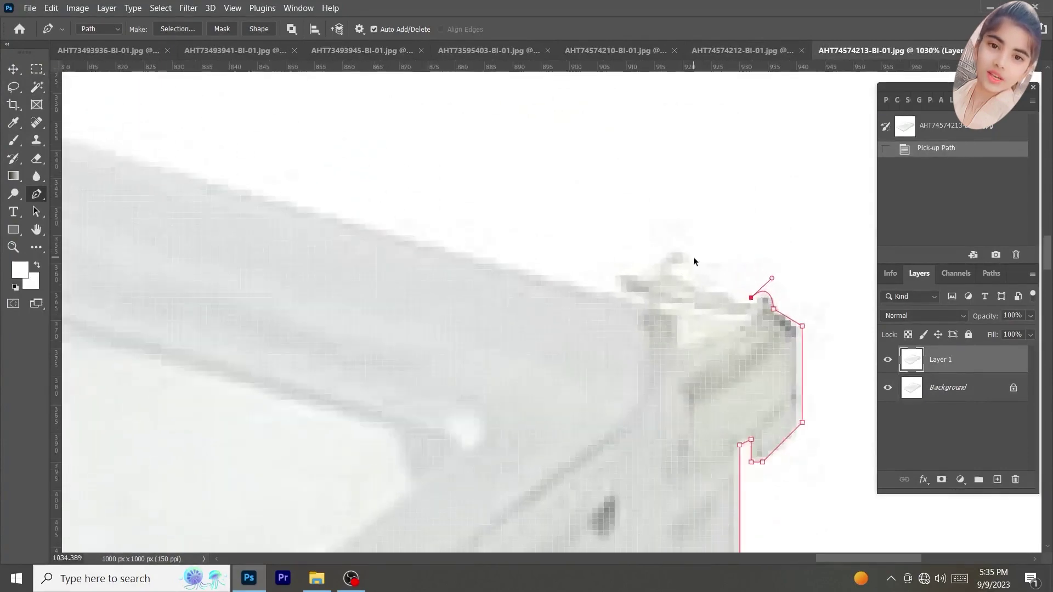
click(688, 275)
click(660, 253)
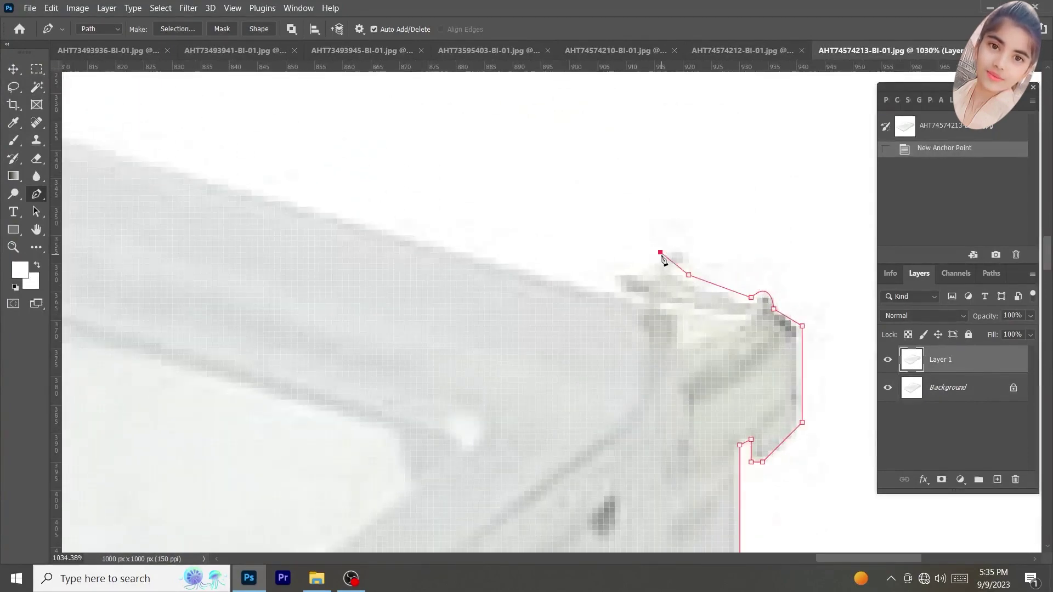
mouse_move(663, 259)
mouse_down()
mouse_move(630, 276)
mouse_move(585, 272)
mouse_up()
alt+click(620, 275)
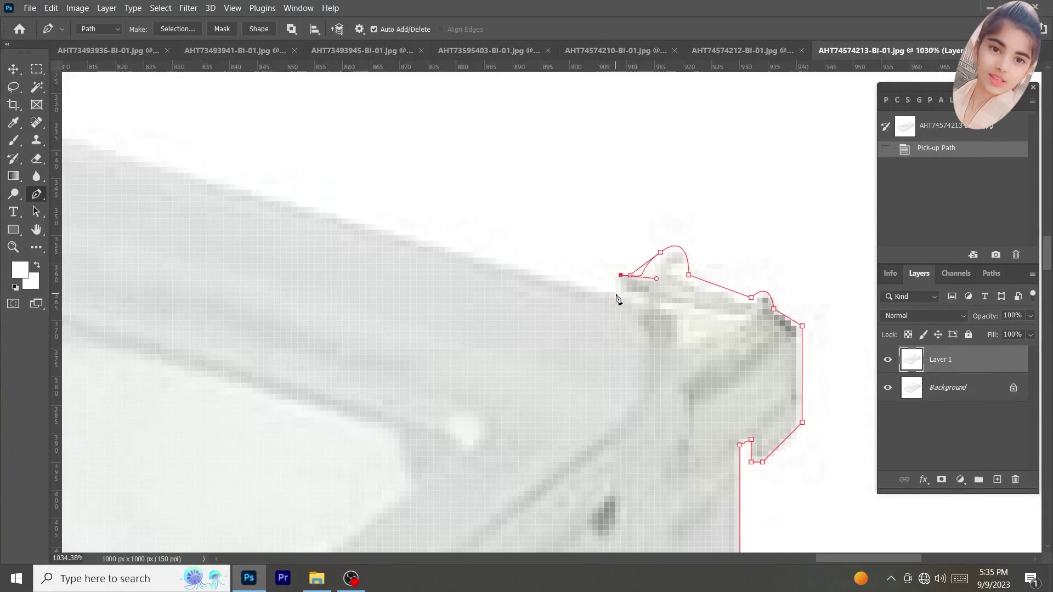
Trace from the far left end of the top edge around its rounded corner, re-placing a misplaced point.
key(ctrl+z)
scroll(616, 294, down, 2)
scroll(609, 296, down, 2)
scroll(559, 307, down, 1)
scroll(559, 308, down, 2)
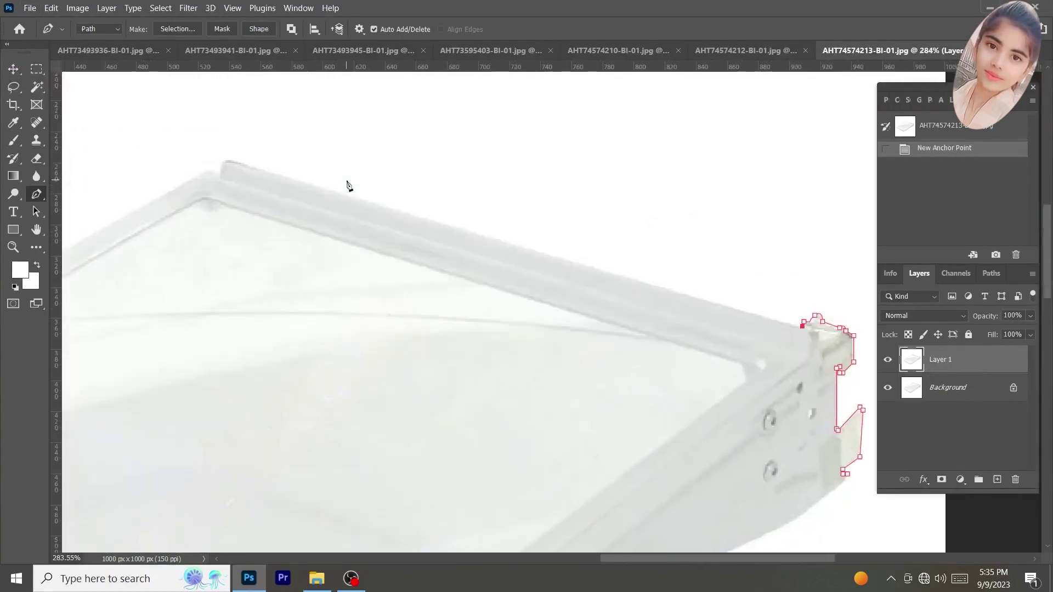
scroll(315, 219, up, 3)
scroll(294, 219, up, 2)
click(271, 211)
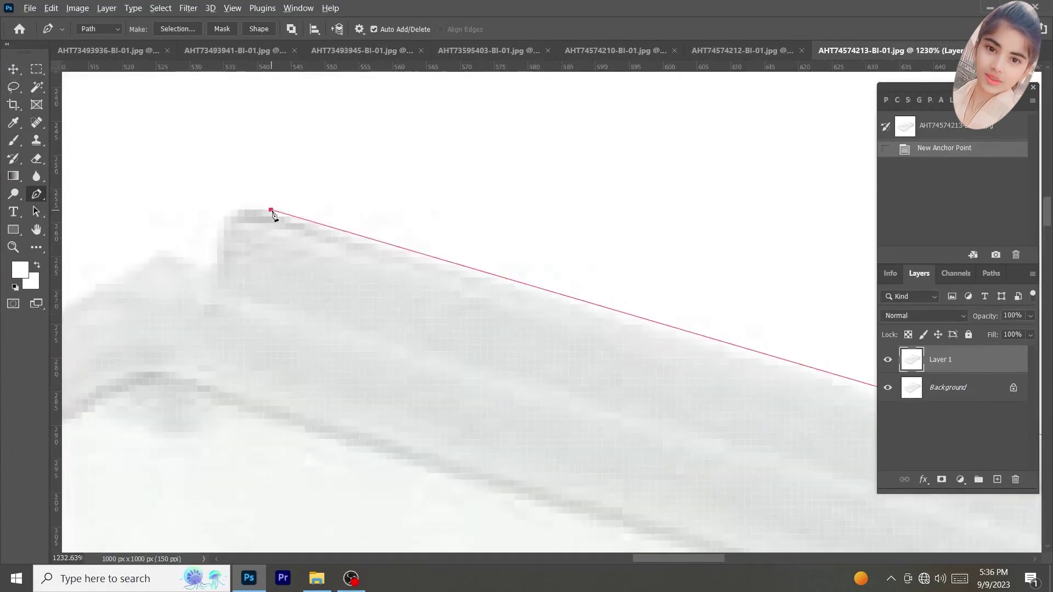
scroll(264, 212, down, 2)
scroll(365, 216, up, 3)
scroll(362, 216, up, 1)
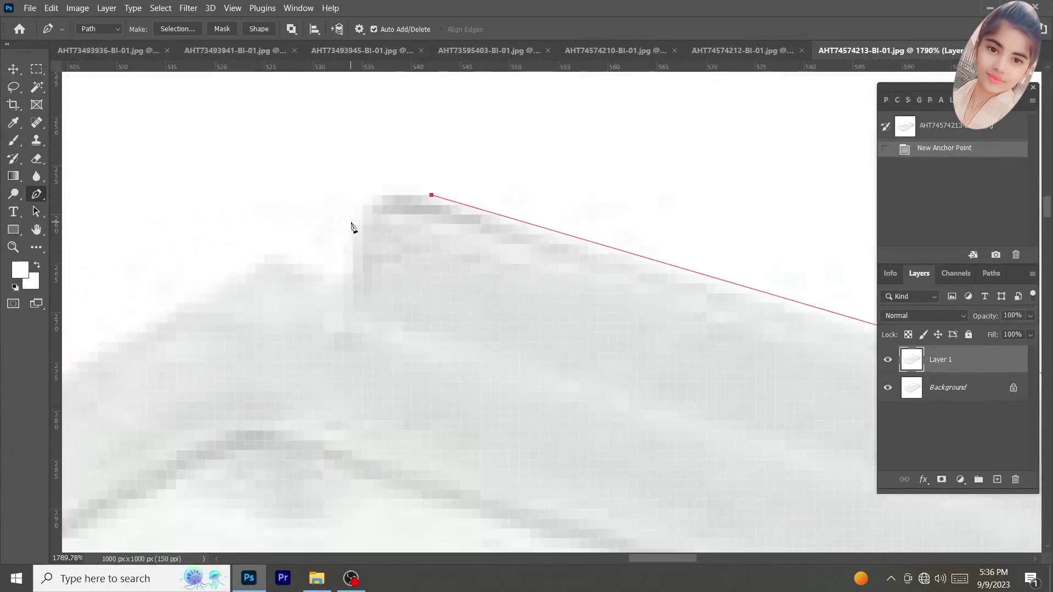
drag(352, 223, 333, 273)
click(353, 224)
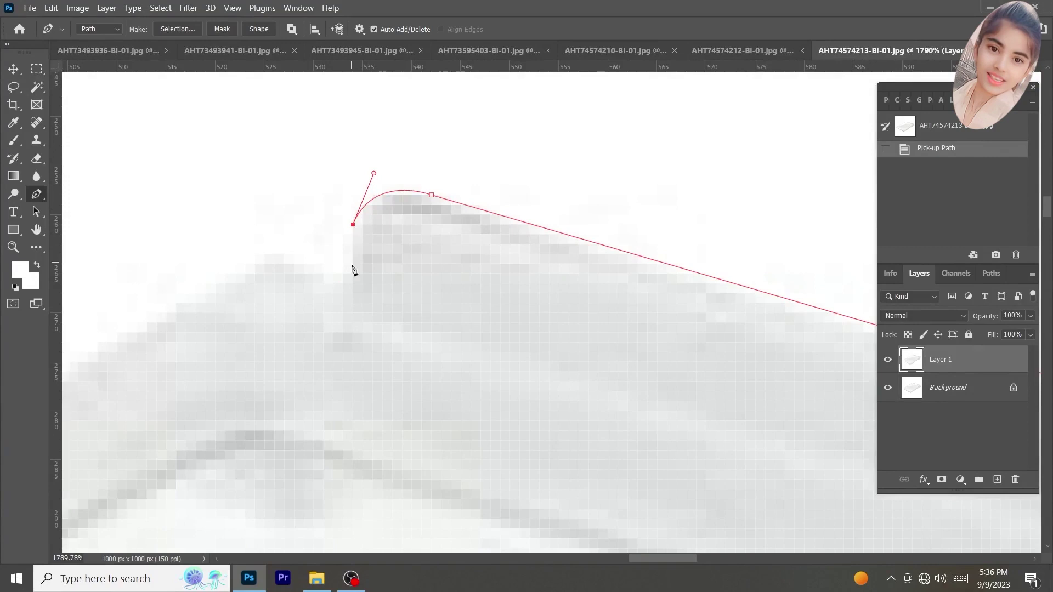
click(351, 272)
key(ctrl+z)
click(343, 281)
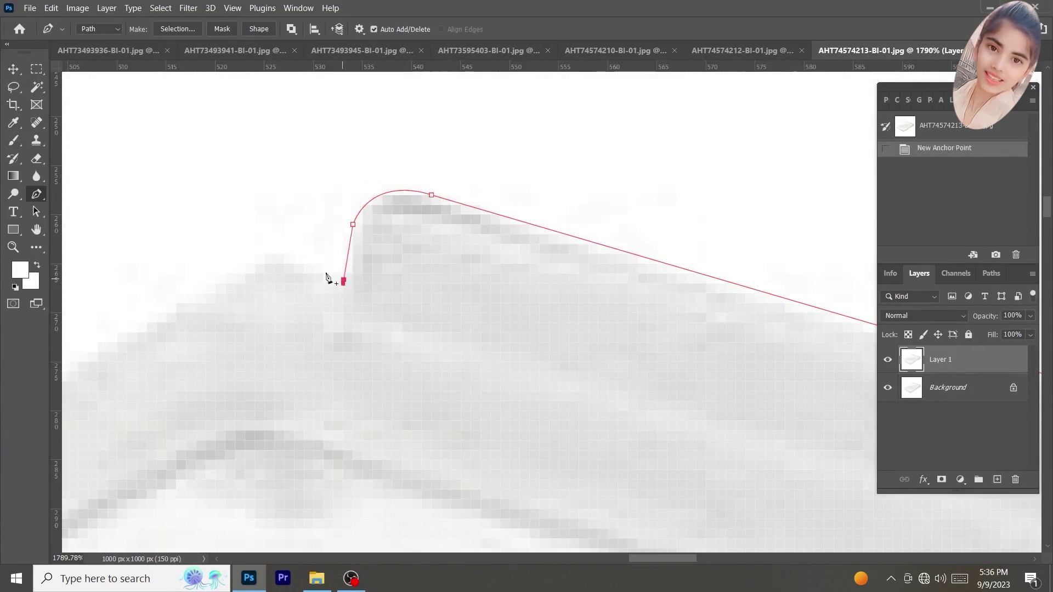
click(277, 256)
scroll(282, 259, down, 3)
scroll(284, 268, down, 2)
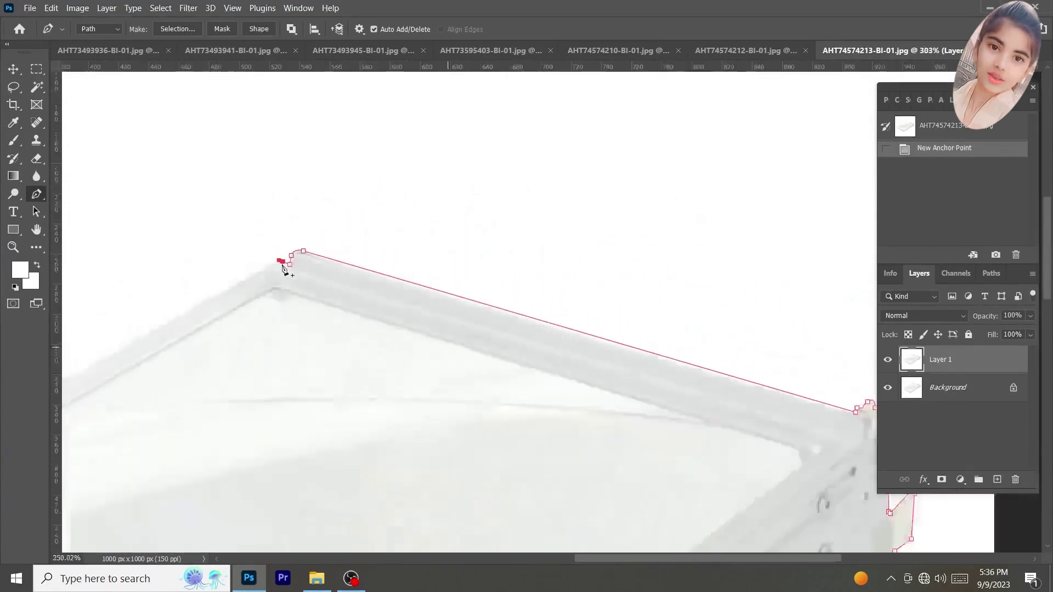
scroll(283, 267, down, 2)
scroll(237, 305, up, 2)
scroll(167, 370, up, 2)
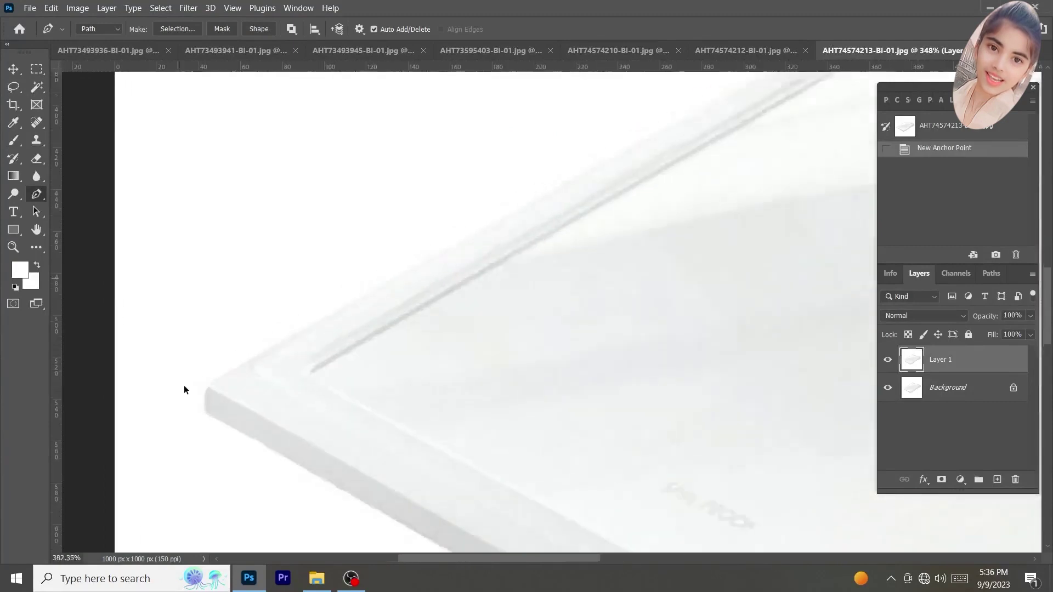
scroll(206, 393, up, 3)
scroll(239, 394, up, 2)
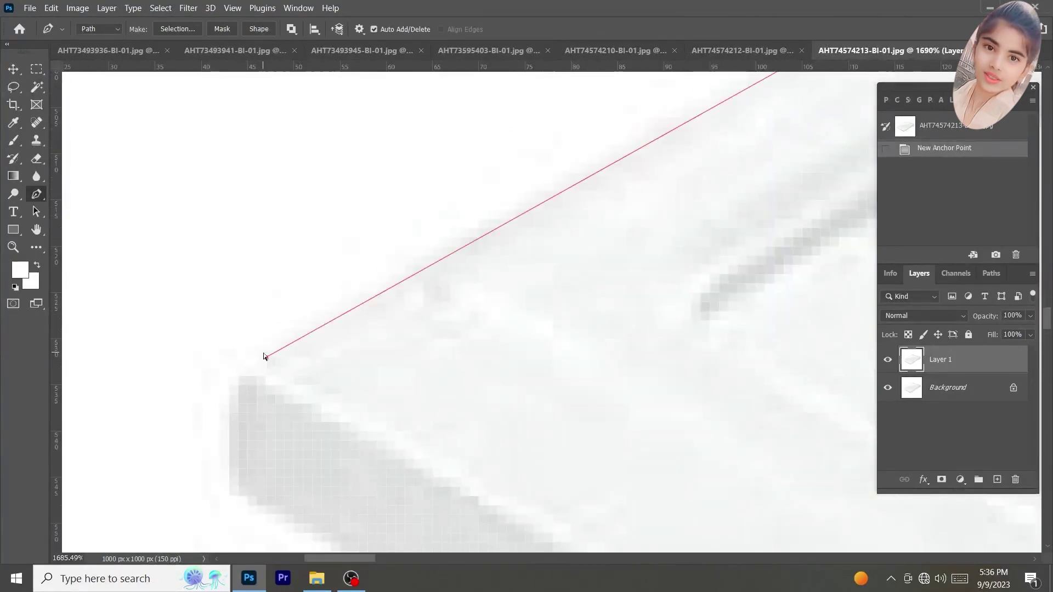
scroll(265, 357, down, 1)
Round the tray's left corner with a curved anchor and continue down the side edge.
click(249, 357)
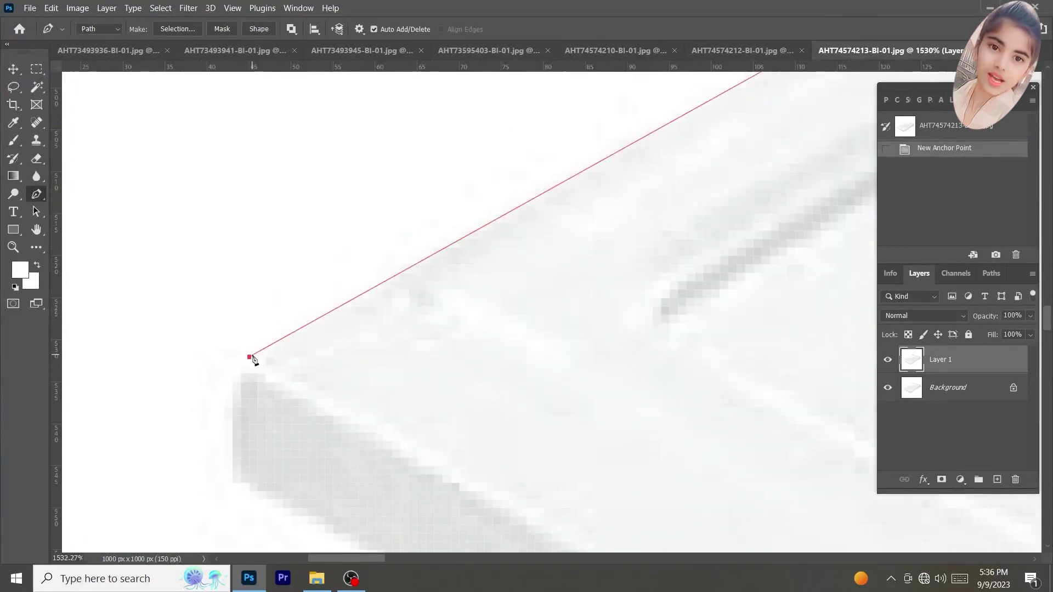
scroll(254, 358, down, 5)
scroll(433, 312, down, 1)
scroll(249, 205, up, 2)
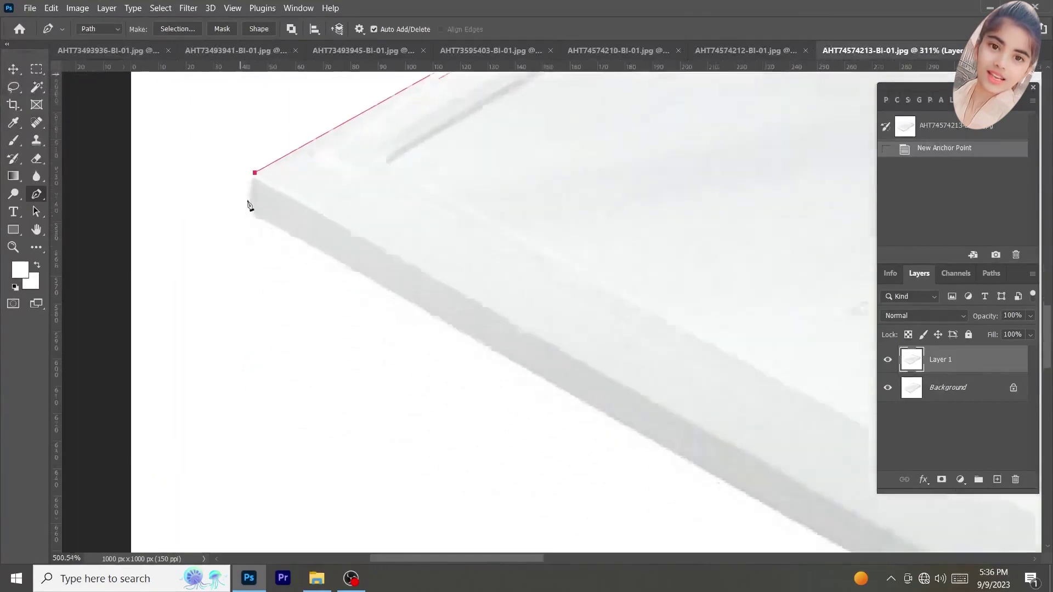
scroll(246, 198, up, 2)
scroll(249, 204, up, 2)
scroll(257, 272, up, 2)
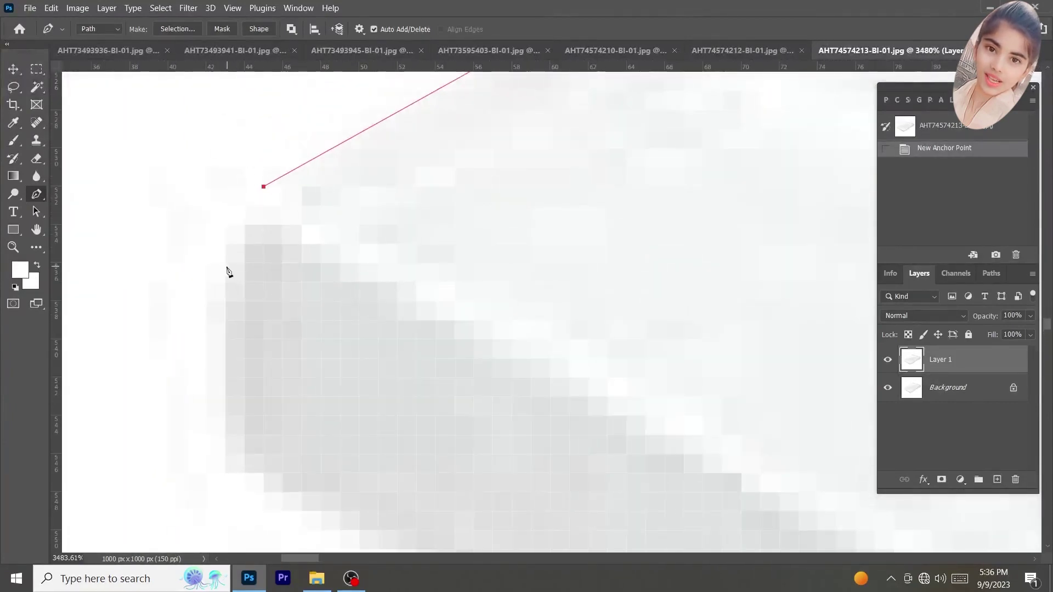
drag(225, 265, 221, 325)
scroll(222, 328, down, 3)
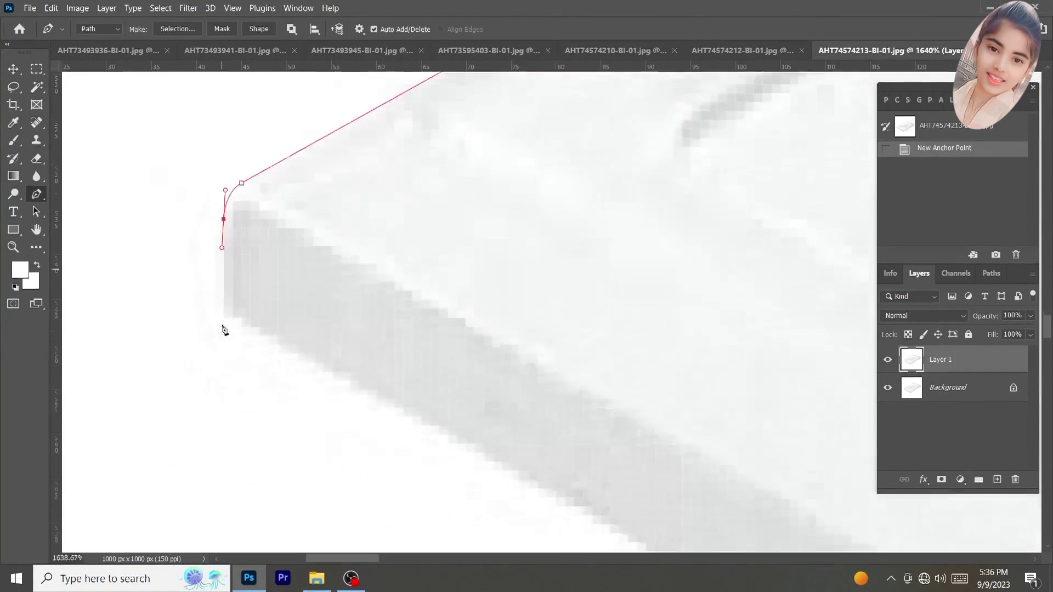
scroll(222, 325, up, 1)
click(225, 310)
scroll(263, 314, down, 1)
scroll(302, 320, down, 2)
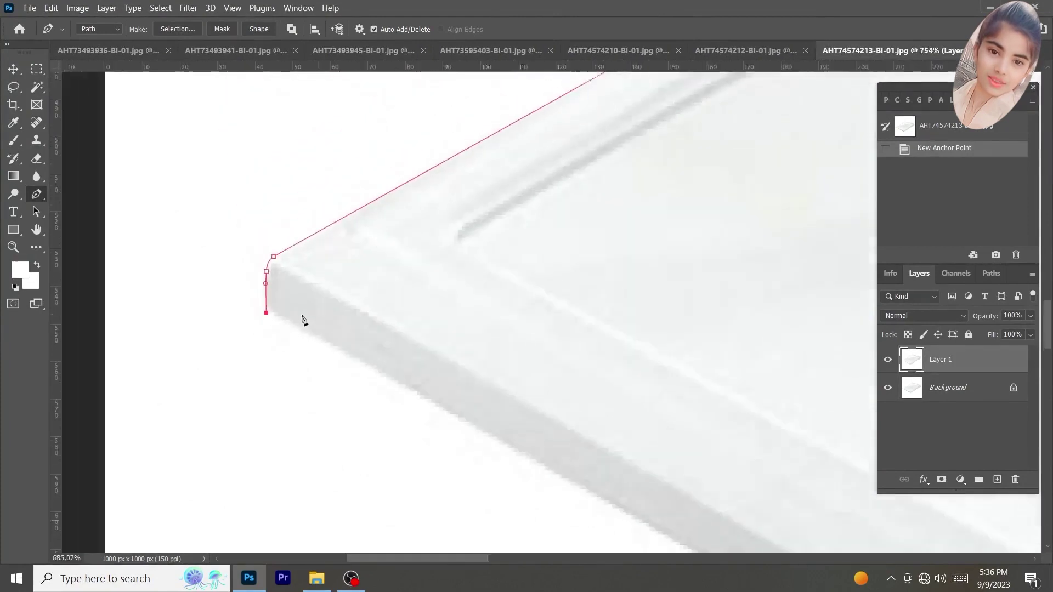
scroll(302, 321, down, 2)
scroll(316, 318, down, 1)
scroll(354, 340, down, 1)
scroll(488, 499, up, 2)
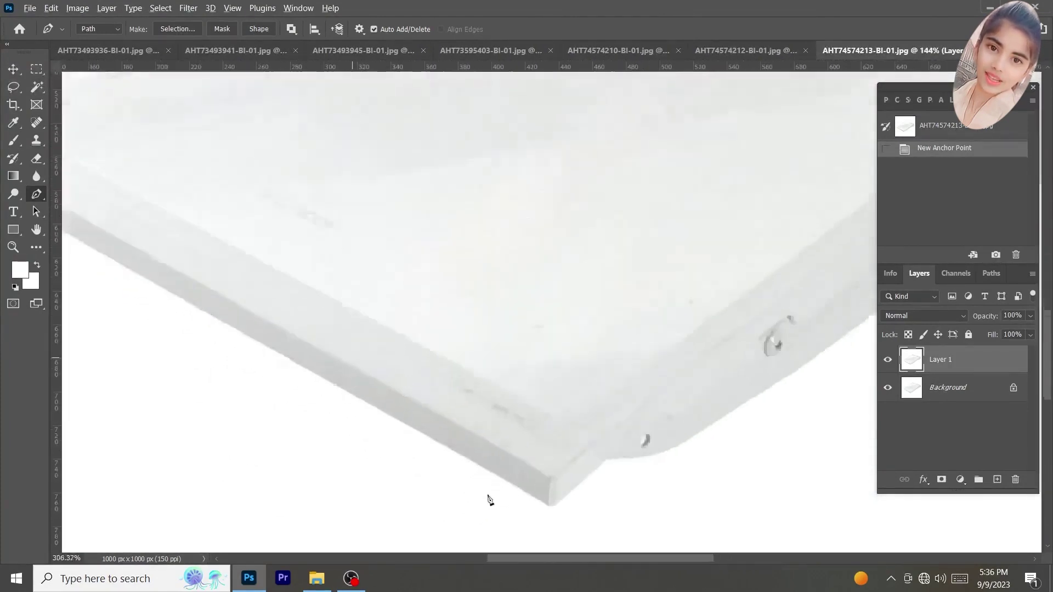
scroll(501, 464, up, 1)
scroll(630, 449, up, 1)
scroll(437, 455, up, 2)
scroll(390, 448, up, 1)
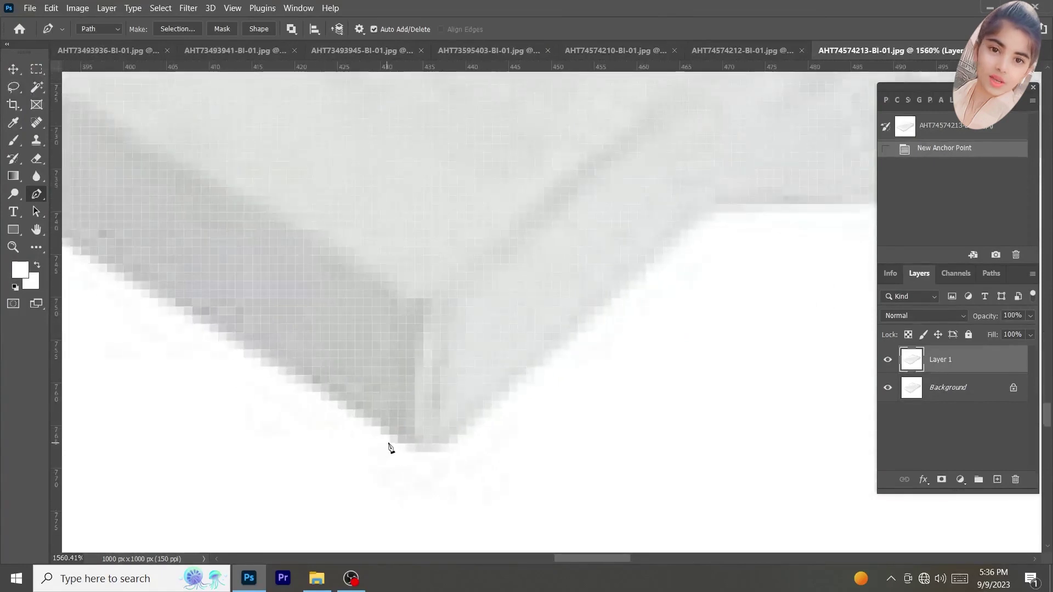
Round the tray's bottom corner with a curved anchor and fit the path to the bottom edge.
click(389, 443)
drag(466, 434, 498, 403)
scroll(482, 411, down, 3)
scroll(299, 312, up, 1)
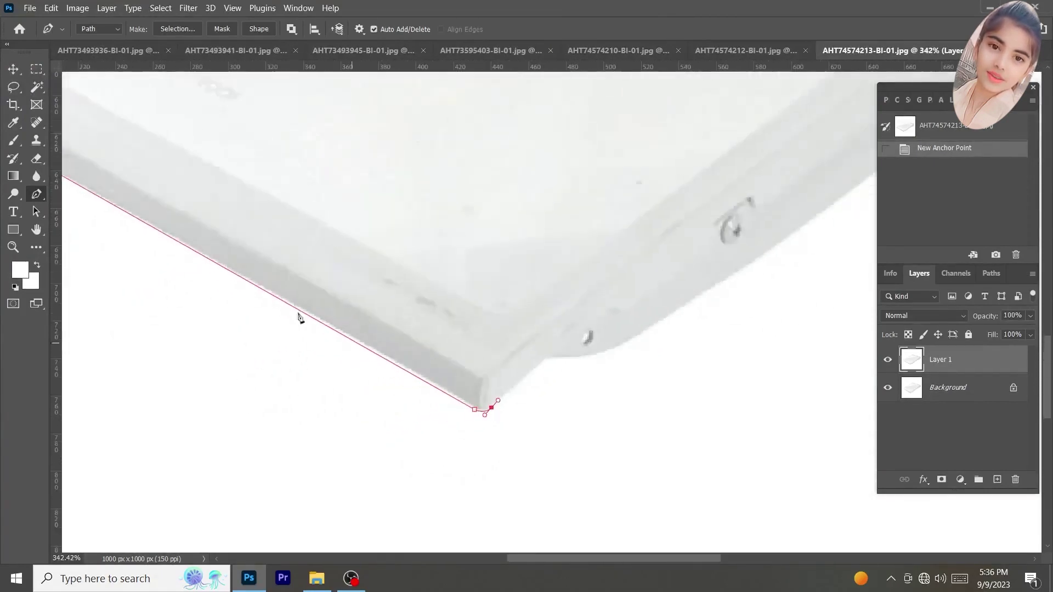
scroll(277, 301, up, 1)
scroll(362, 308, up, 1)
scroll(261, 279, up, 2)
scroll(291, 277, up, 1)
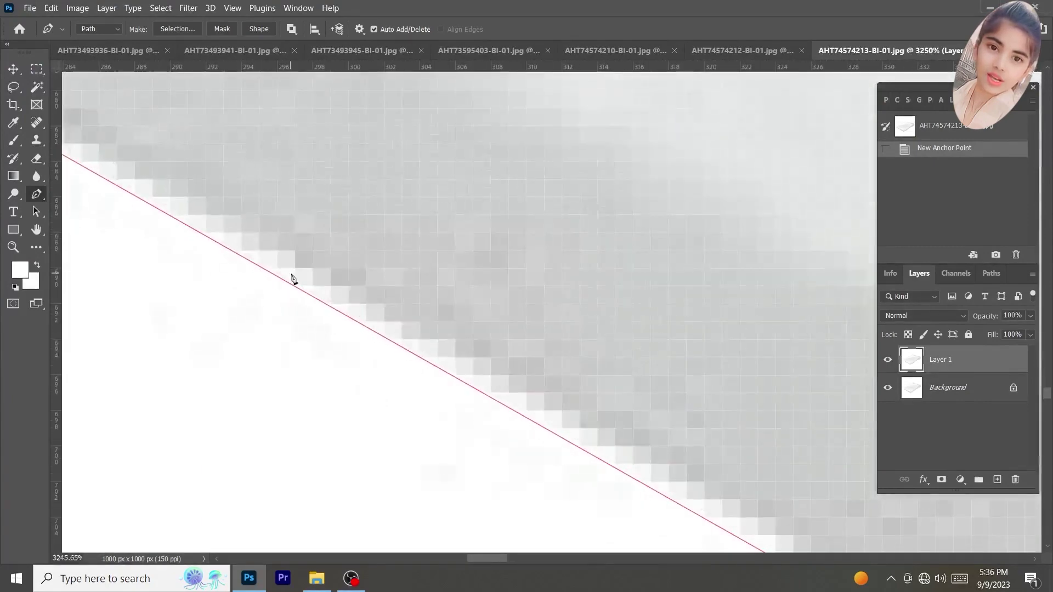
click(283, 282)
drag(282, 281, 299, 275)
scroll(321, 370, down, 2)
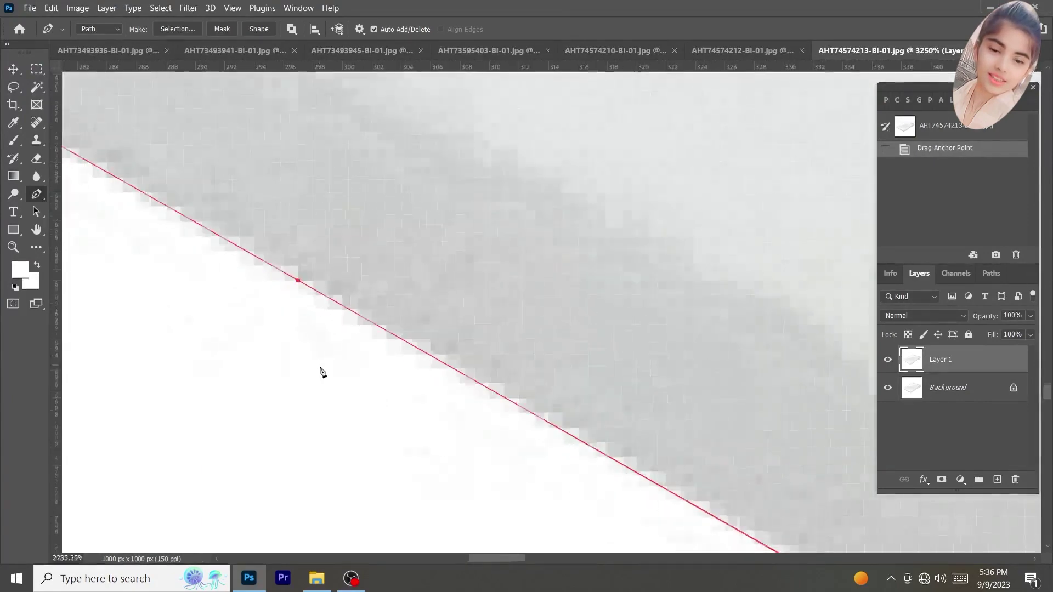
scroll(322, 369, down, 2)
scroll(320, 371, down, 1)
scroll(386, 391, up, 1)
scroll(458, 408, up, 1)
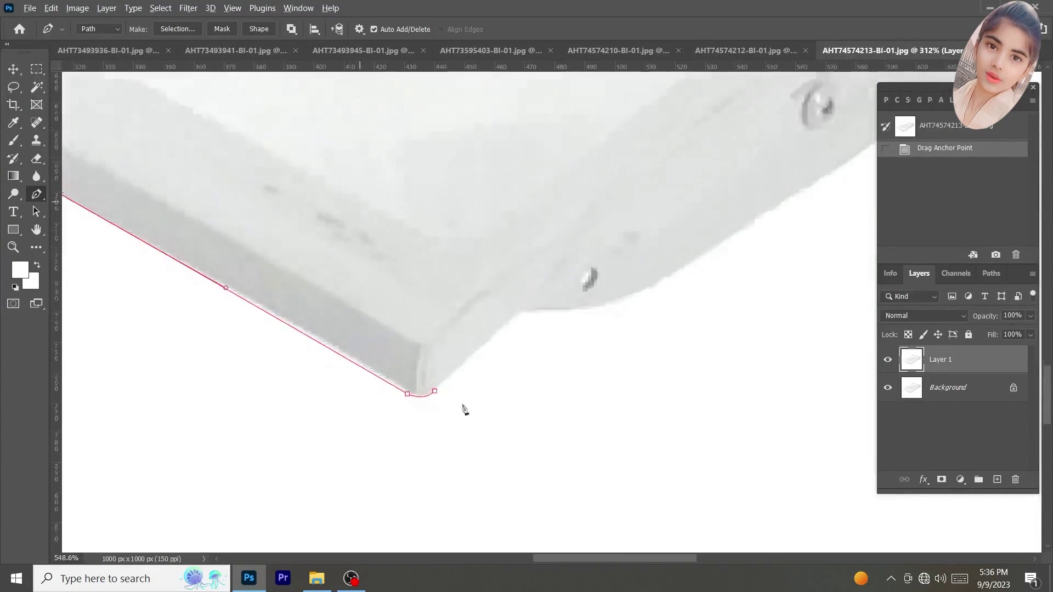
scroll(337, 342, up, 2)
drag(202, 276, 206, 276)
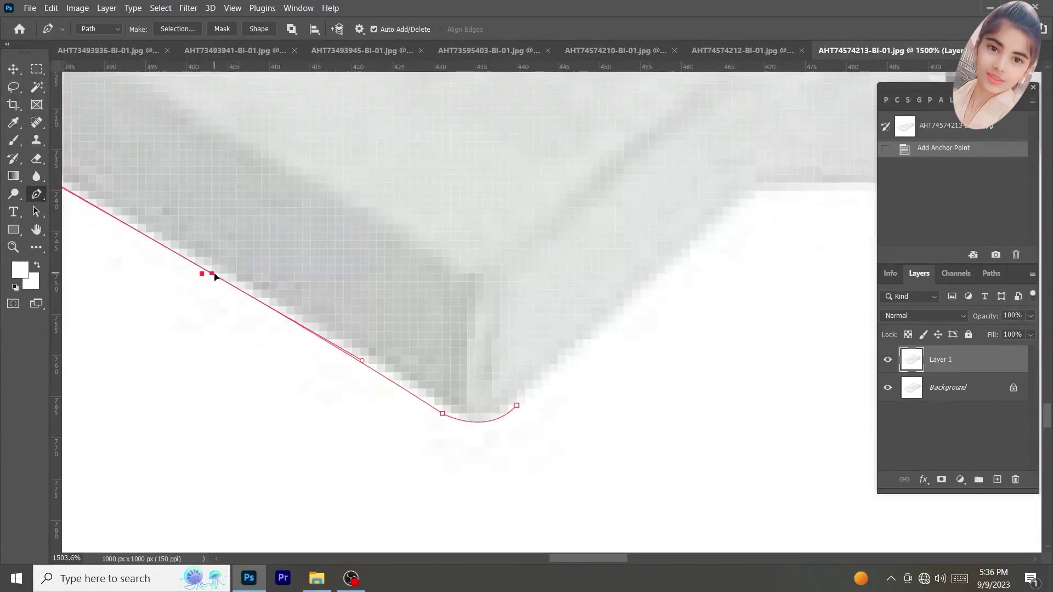
scroll(284, 313, down, 2)
scroll(510, 268, up, 2)
scroll(526, 247, up, 1)
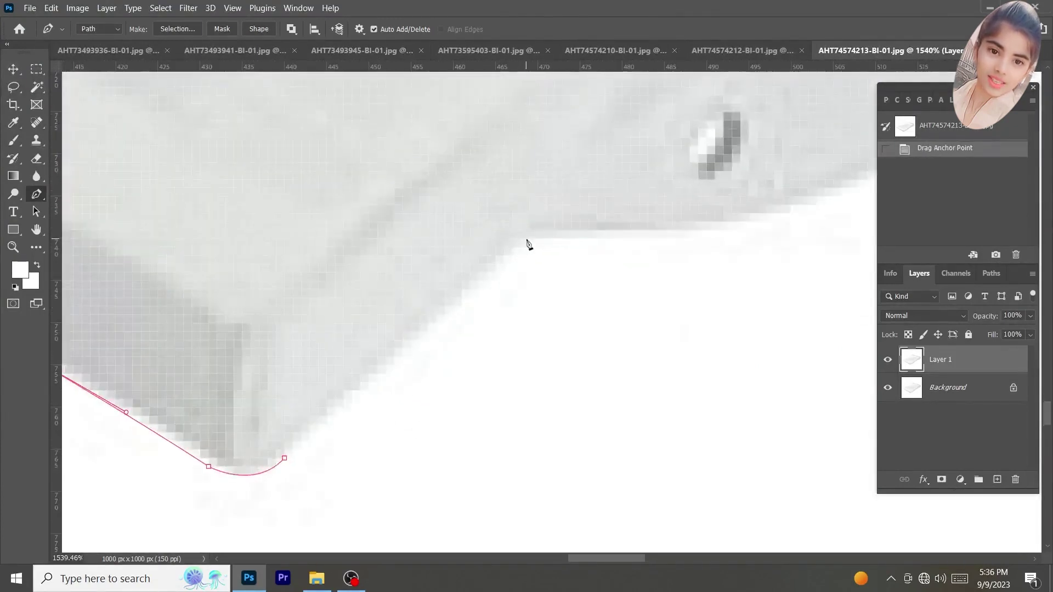
Curve the path along the rounded bump and set its last anchor on the tray edge.
click(531, 240)
scroll(534, 245, down, 2)
scroll(537, 247, down, 2)
scroll(554, 252, up, 2)
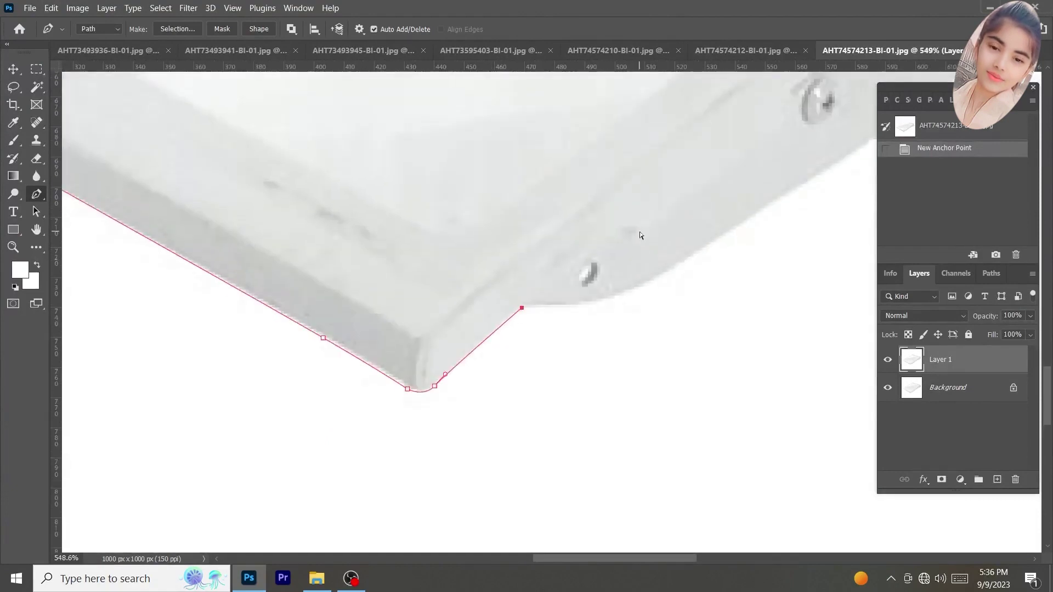
scroll(625, 261, up, 2)
scroll(556, 257, up, 1)
mouse_move(559, 249)
mouse_down()
mouse_move(745, 118)
mouse_move(720, 132)
mouse_move(729, 113)
mouse_up()
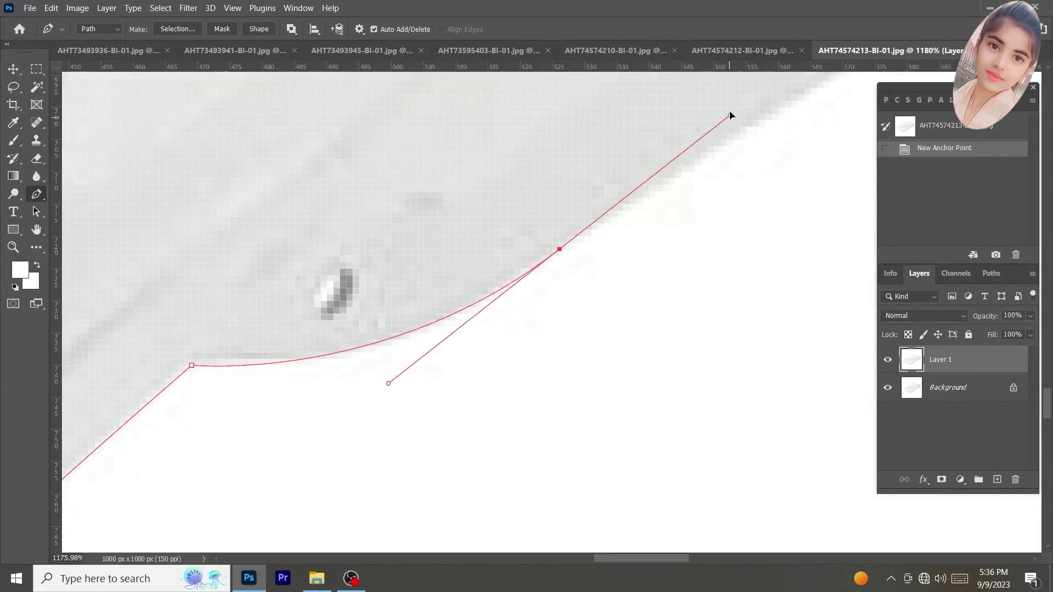
scroll(728, 123, down, 1)
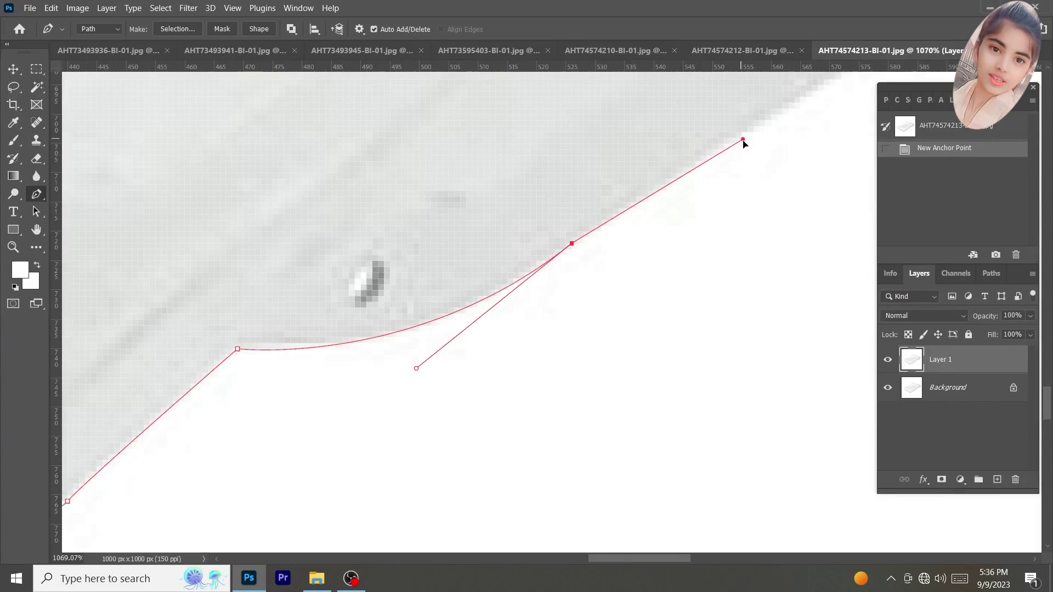
drag(726, 122, 742, 138)
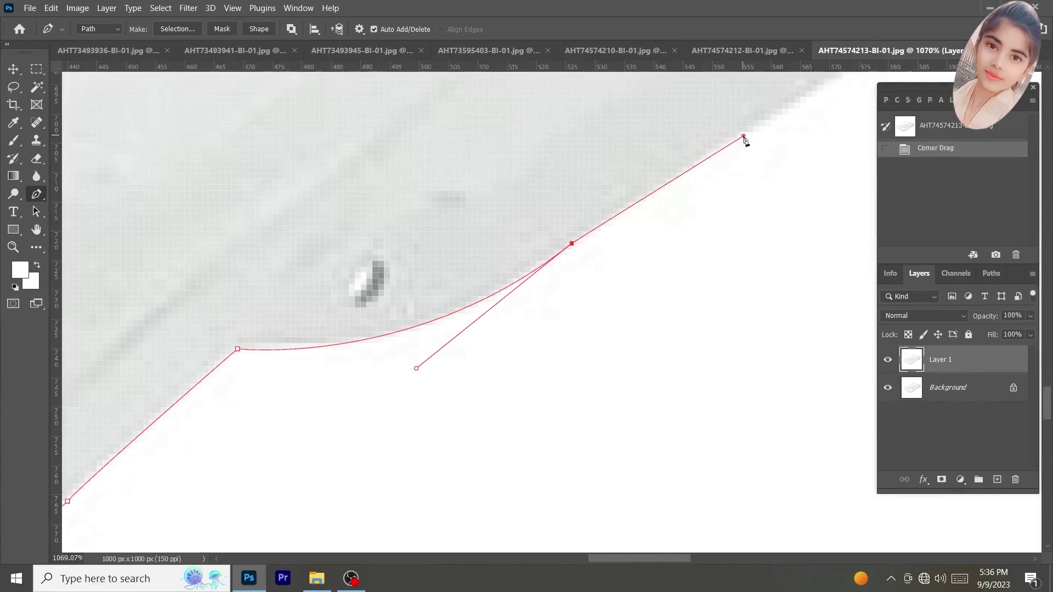